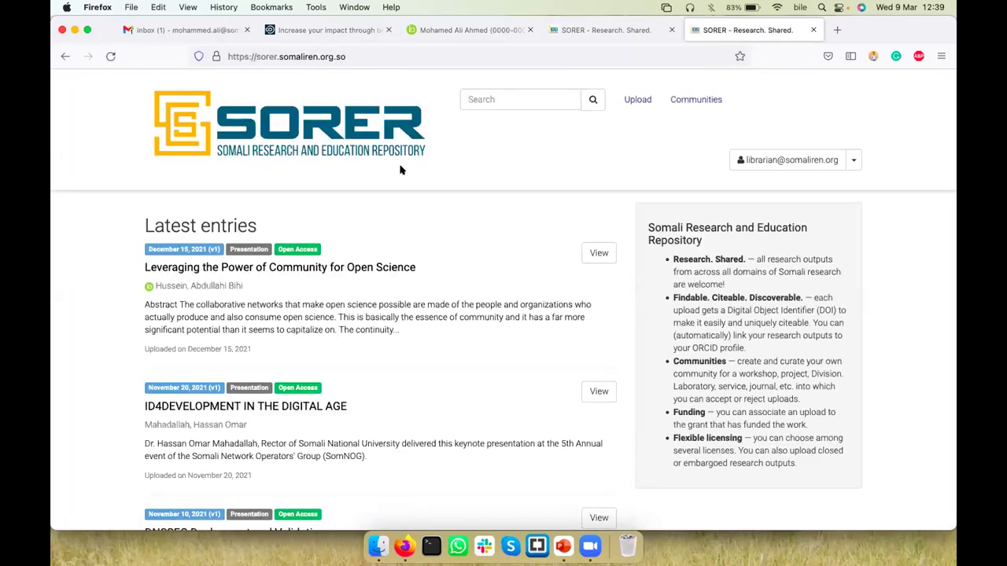
- Create a new upload and upload the "Registering a DataCite DOI on the SORER" PDF from the Webinar folder
click(633, 100)
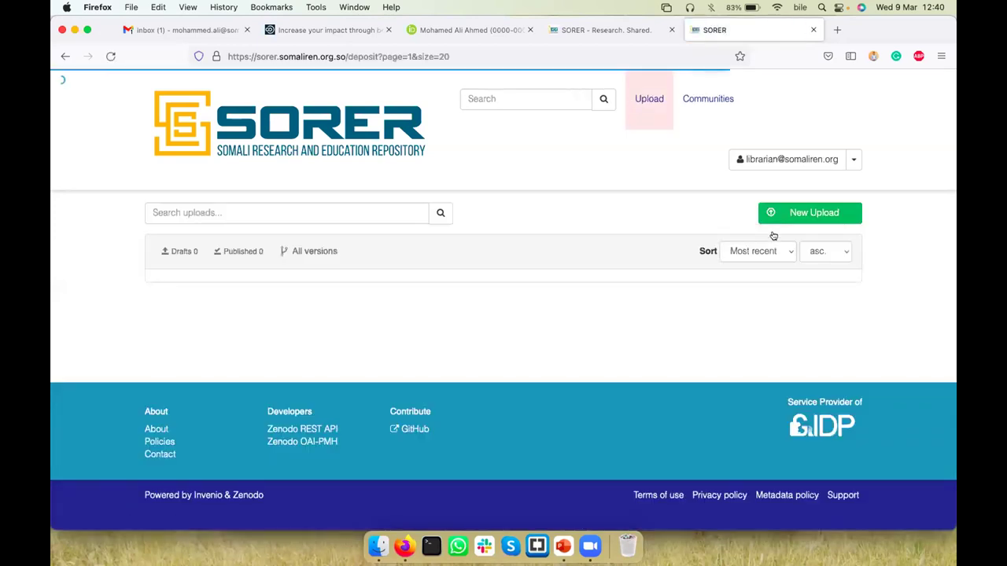
click(795, 217)
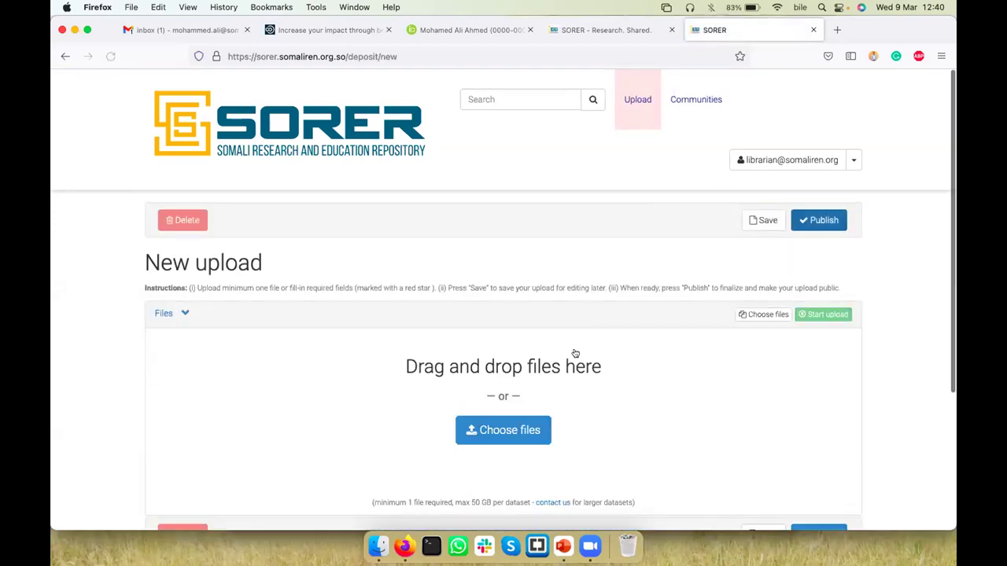
click(503, 430)
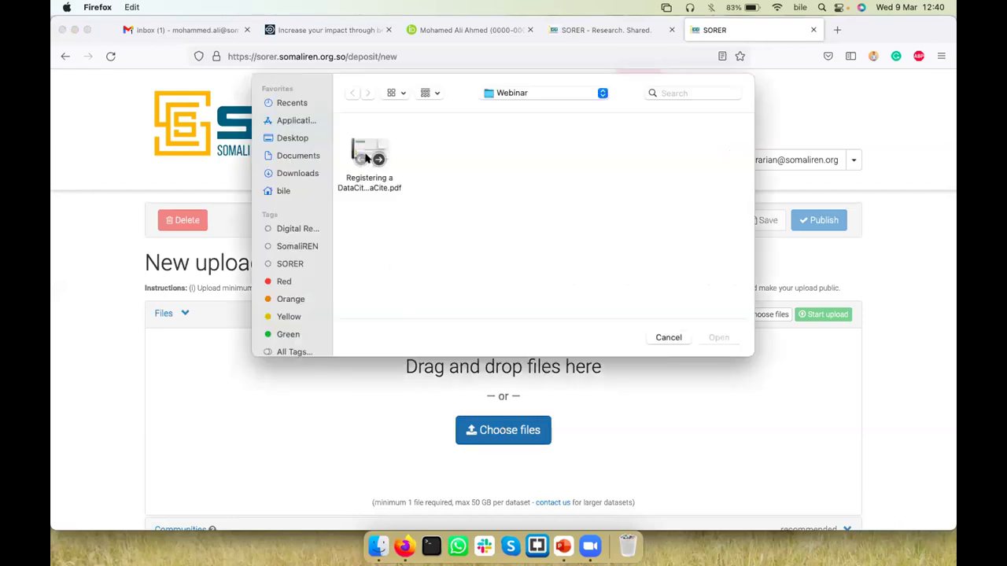
click(369, 158)
click(718, 336)
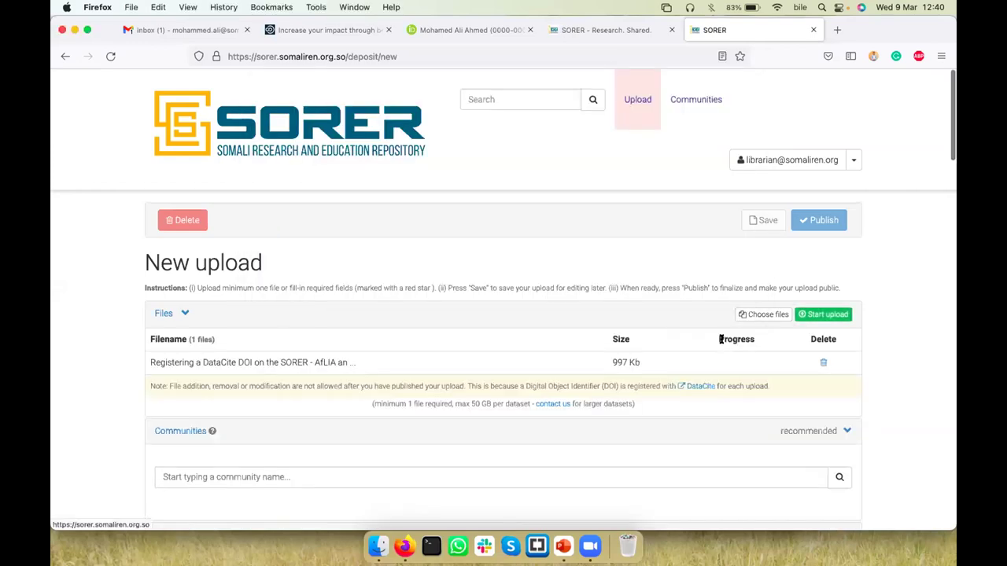
click(823, 315)
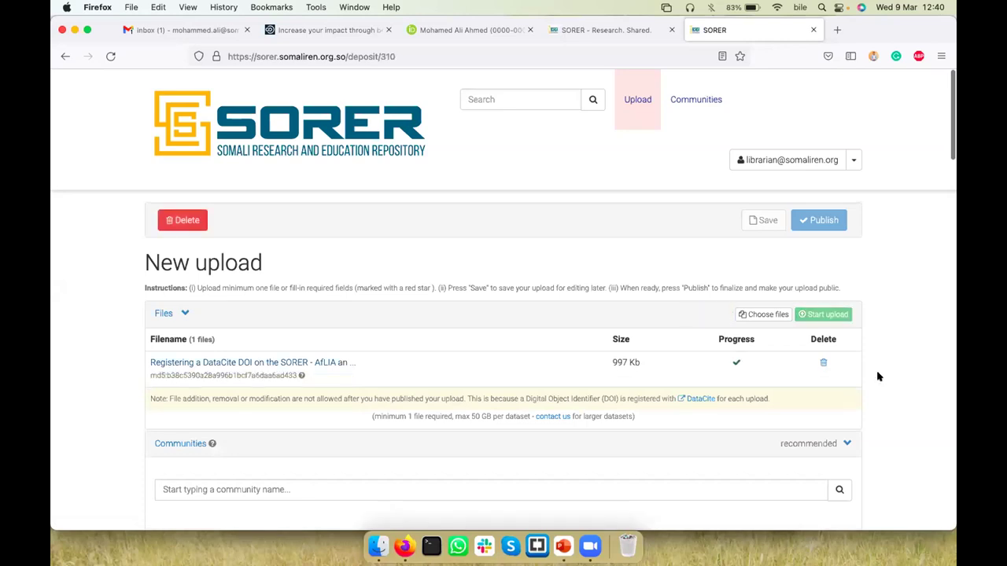
- Add the SORER and SomaliREN communities to the new upload
scroll(878, 377, down, 5)
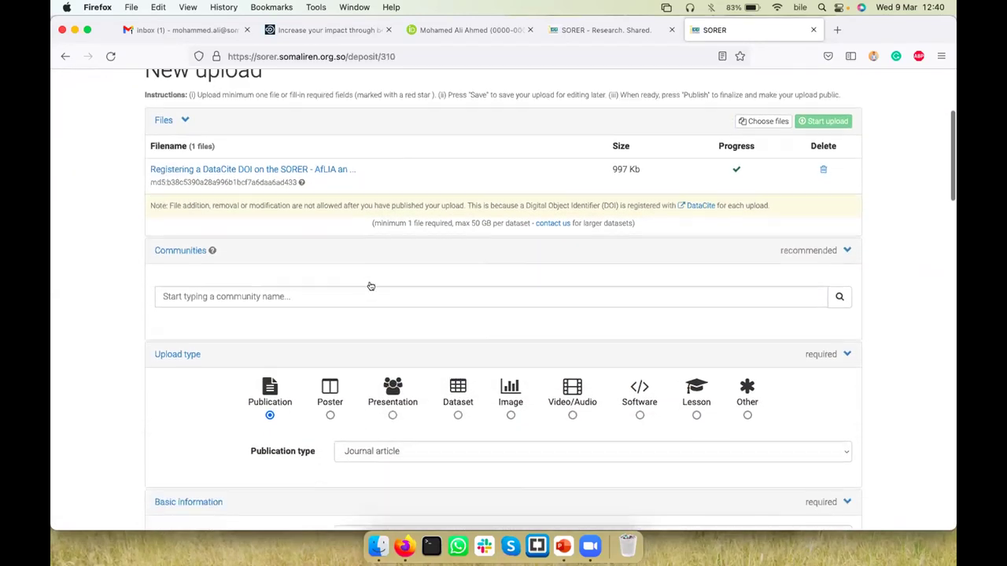
click(329, 287)
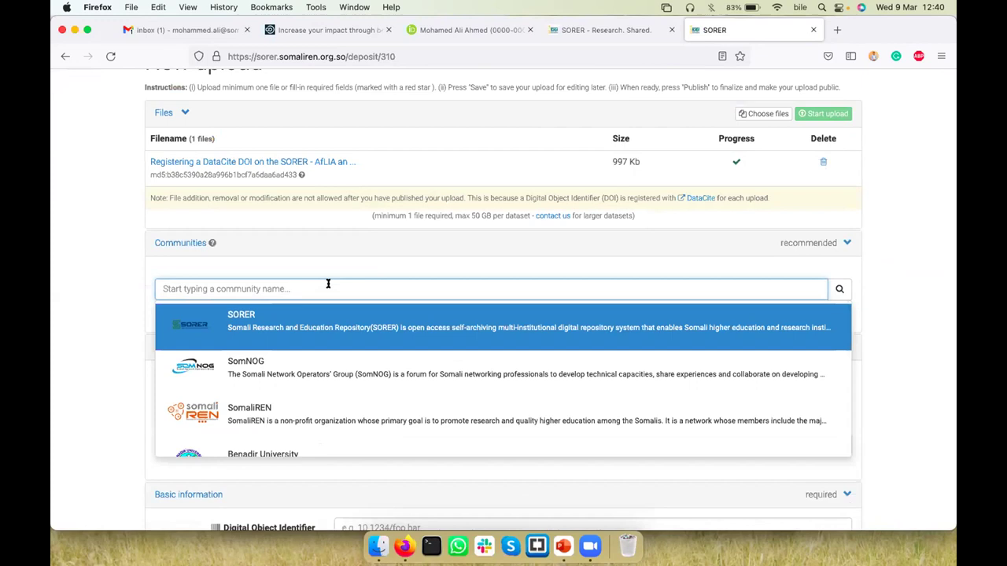
click(304, 322)
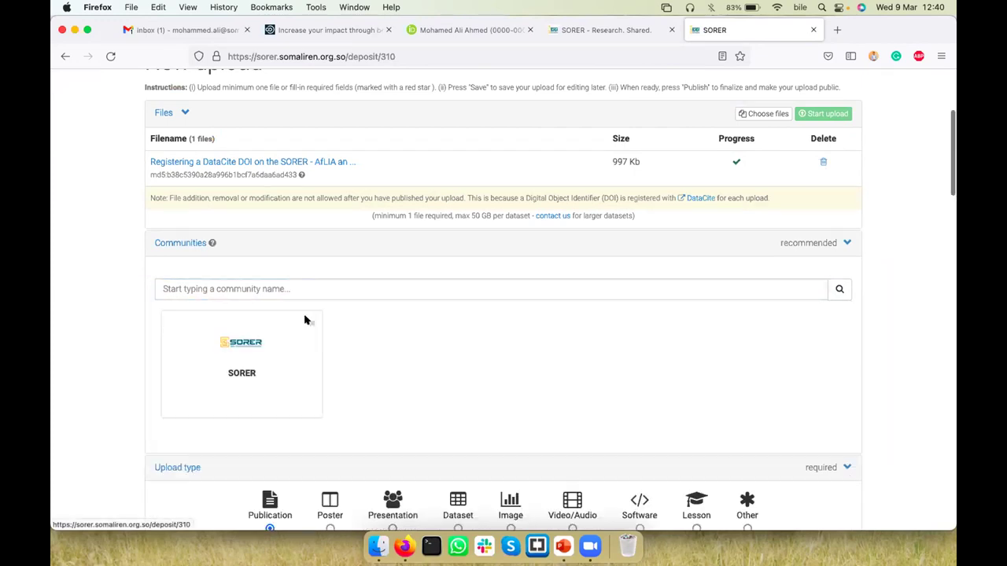
click(354, 288)
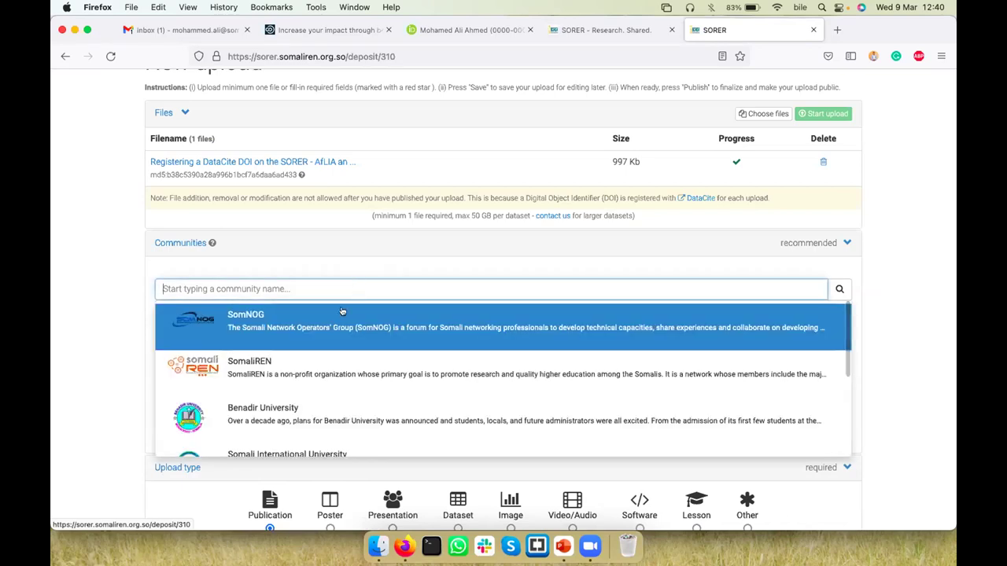
click(712, 355)
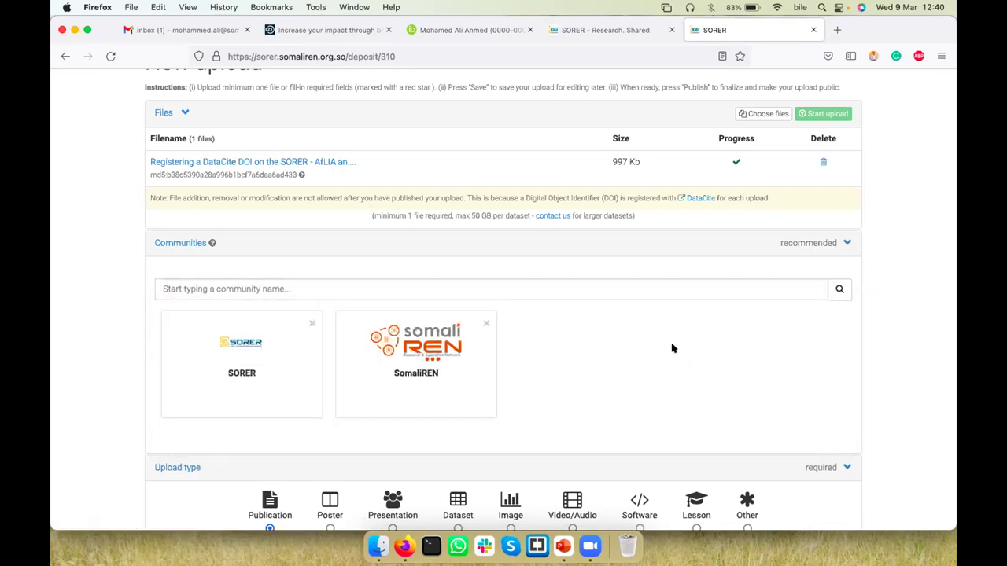
- Set the upload type to Presentation
scroll(904, 362, down, 5)
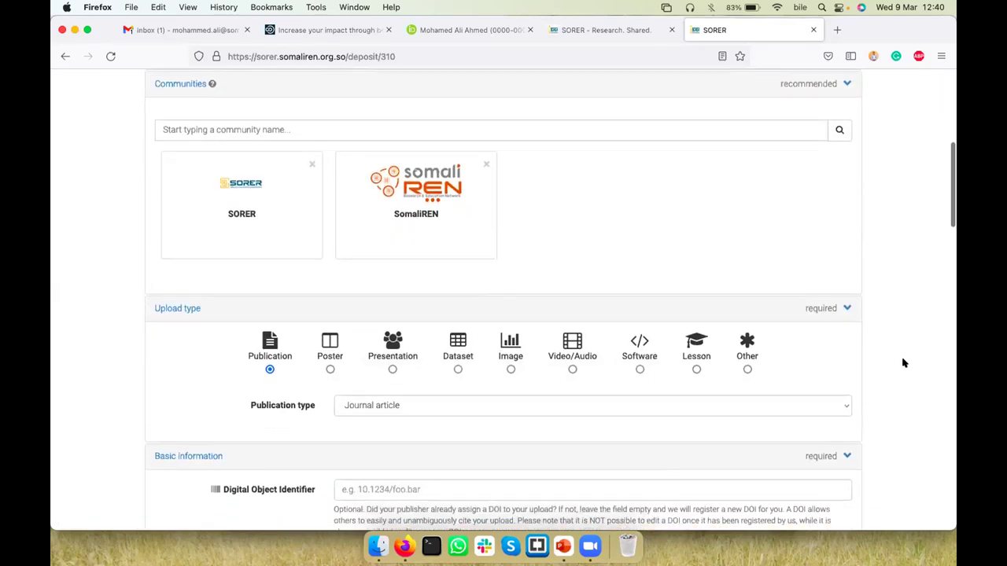
scroll(903, 362, down, 1)
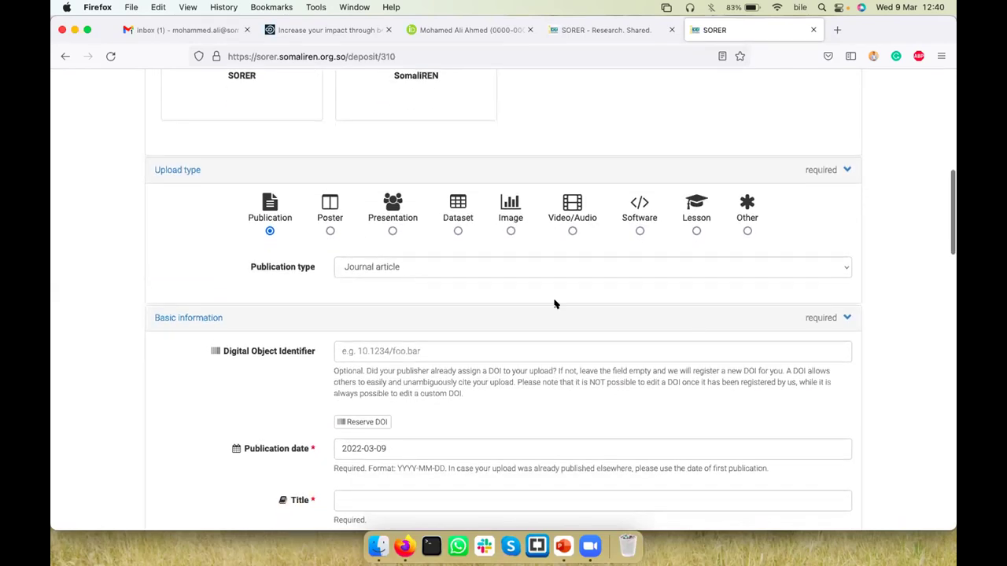
click(391, 230)
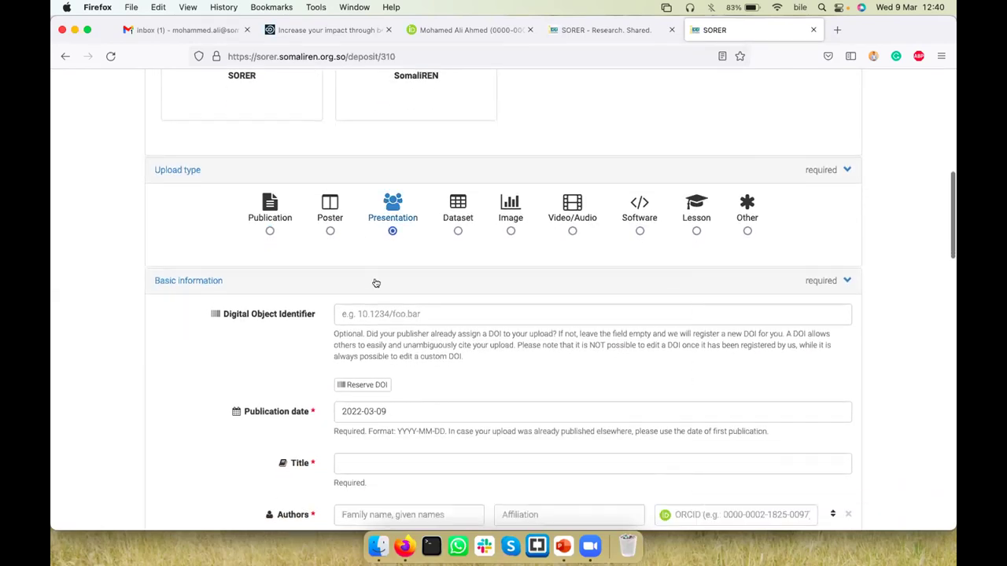
- Enter "Registering DataCite DOI step by step on SORER" as the title in the basic information
scroll(236, 362, down, 2)
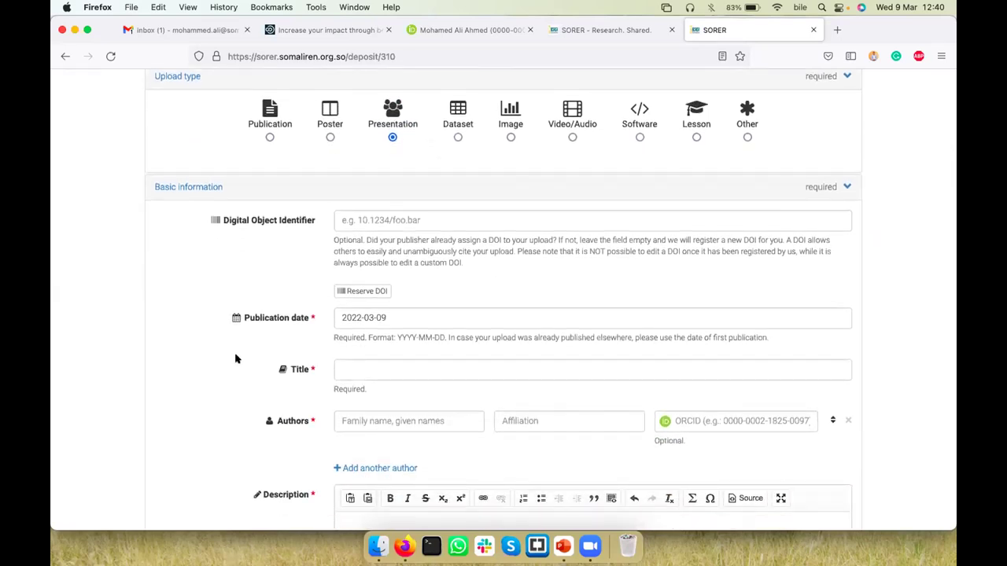
click(375, 371)
text(REgi)
key(BackSpace)
key(BackSpace)
key(BackSpace)
text(egistr)
text(ring )
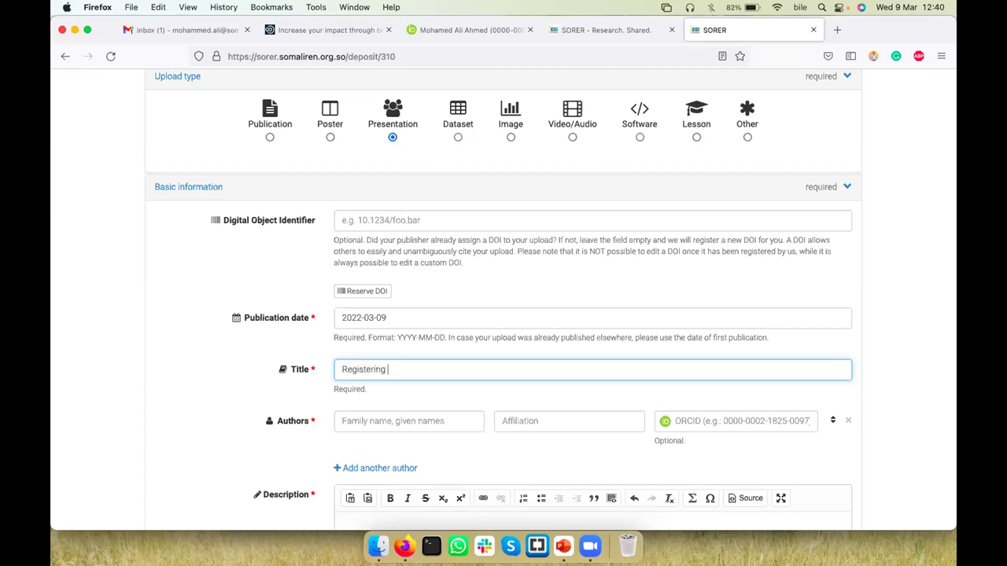
text(DataCite DOI step )
text(step)
key(BackSpace)
key(BackSpace)
key(BackSpace)
key(BackSpace)
key(BackSpace)
text(by step on SORER)
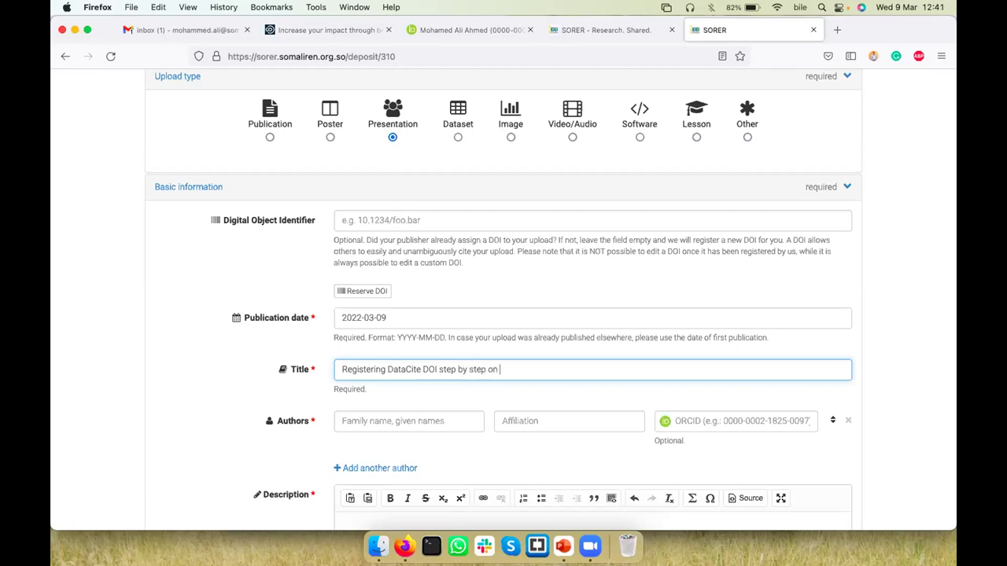
- Enter the author's family and given names, with SomaliREN as the affiliation
click(383, 422)
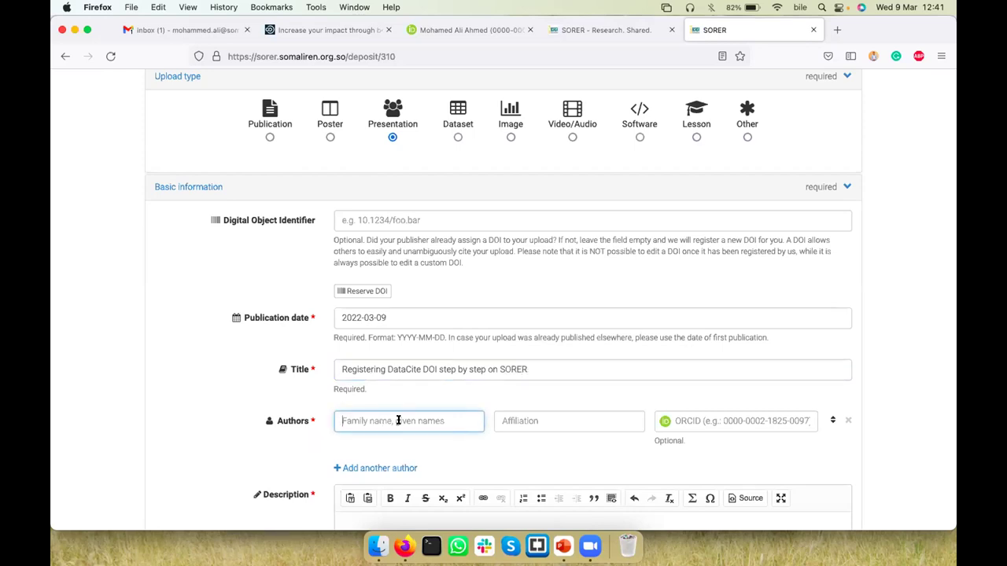
text(Ahmed, Mohamed Ali)
key(Tab)
text(SomaliREN)
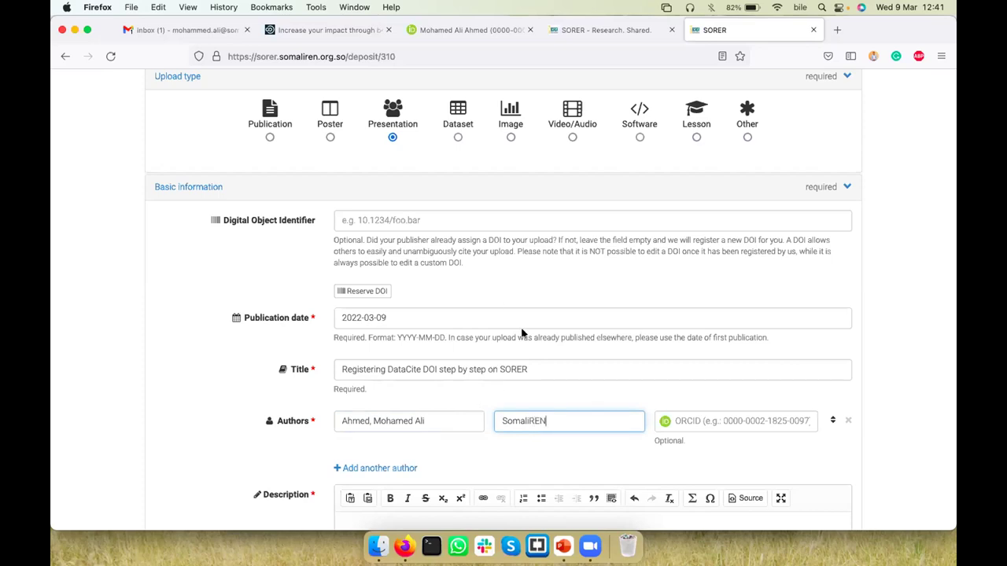
- Copy the author's ORCID iD from the open ORCID record and paste it into the author's ORCID field
click(475, 29)
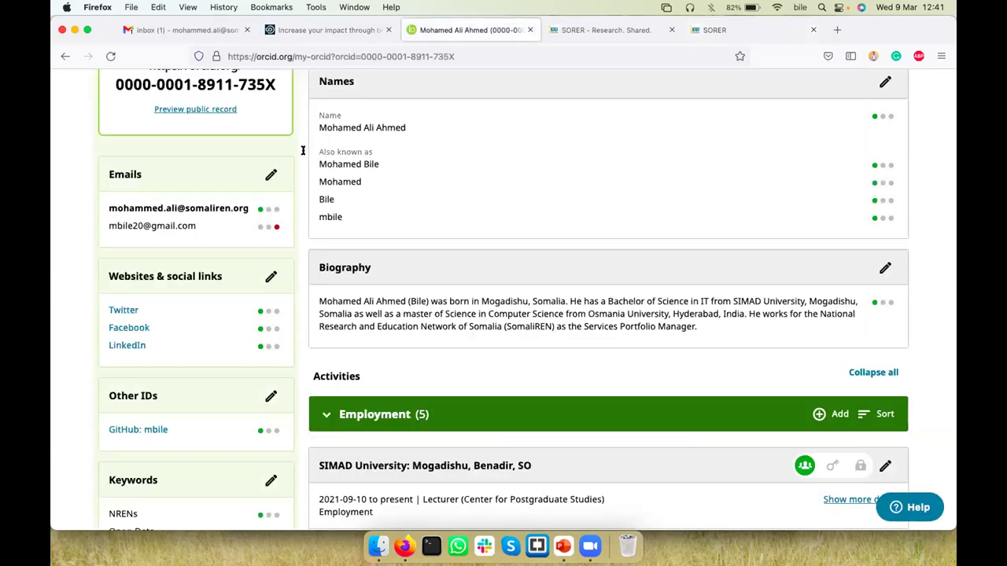
drag(116, 81, 291, 83)
key(super+c)
click(720, 31)
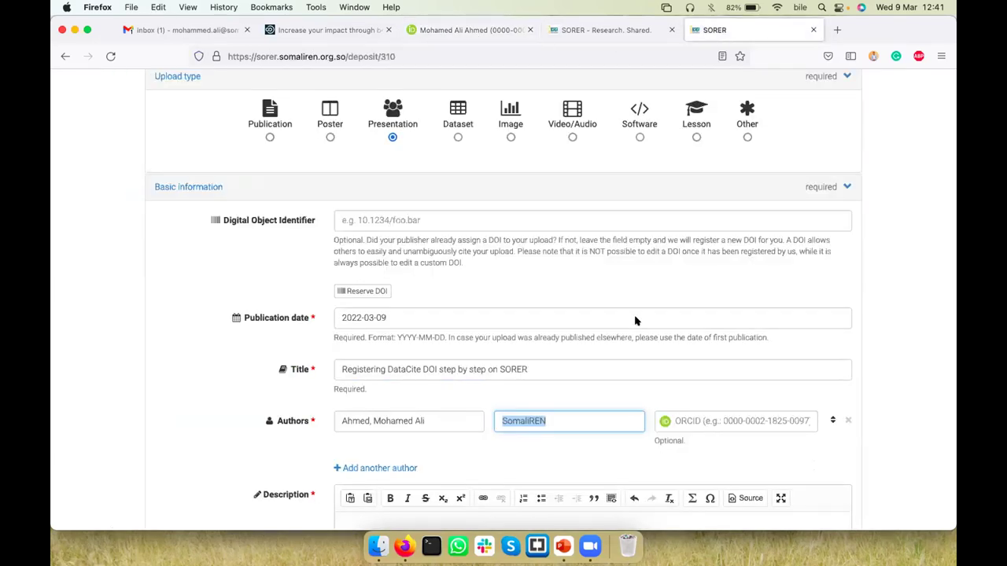
key(Tab)
key(super+v)
- Enter the description "This presentation was presented at the second DataCite and Aflia webinar on 9 March 2022"
scroll(901, 423, down, 5)
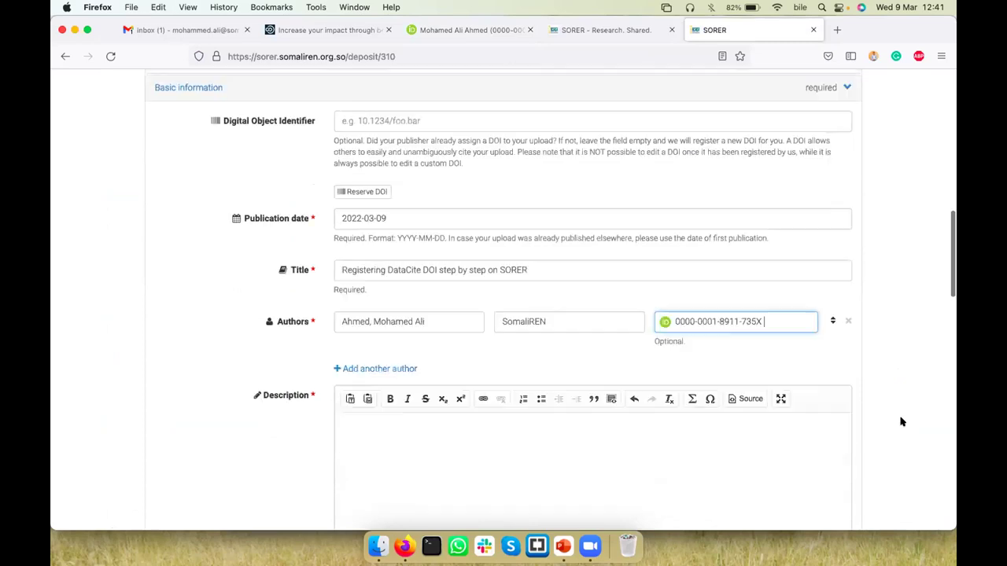
click(487, 306)
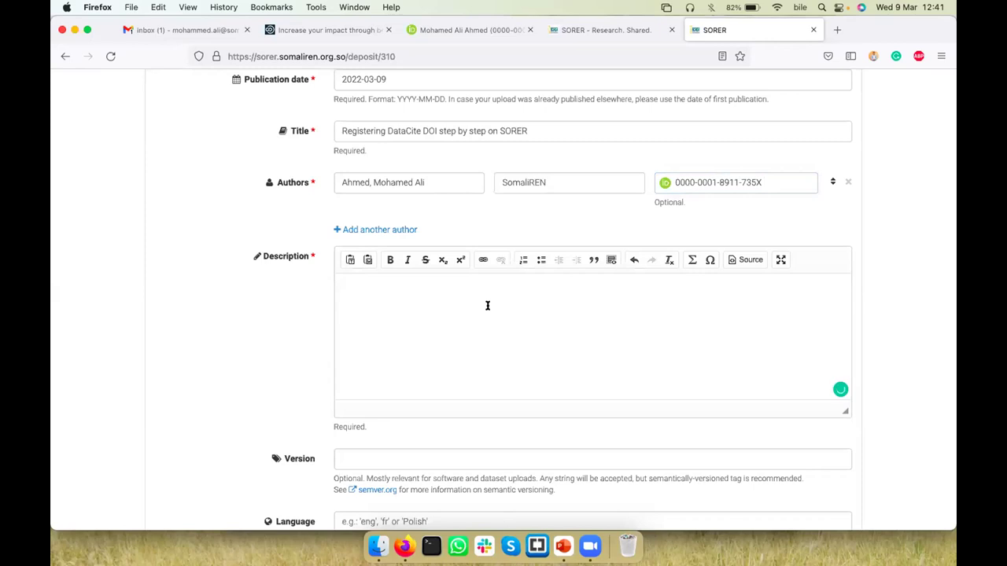
text(a)
key(BackSpace)
text(This presentation was prens)
key(BackSpace)
key(BackSpace)
text(sented)
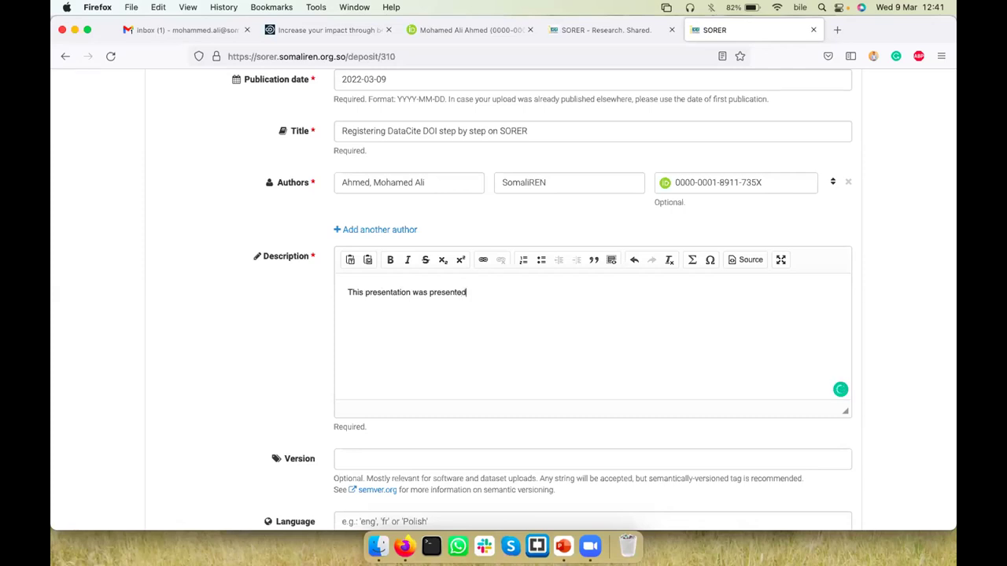
text( at the second DataCite and Afli)
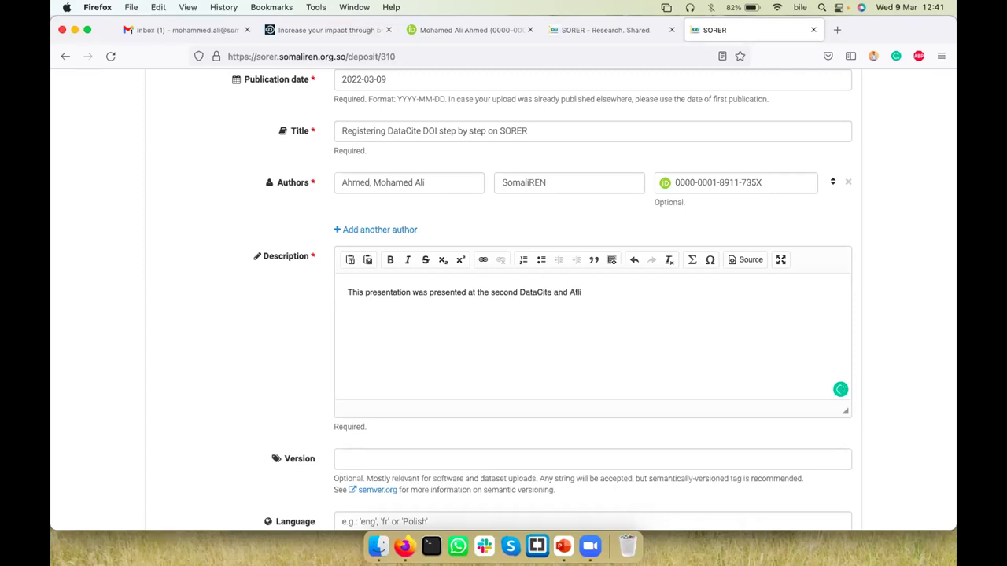
text(a webinar on 9 March 2022)
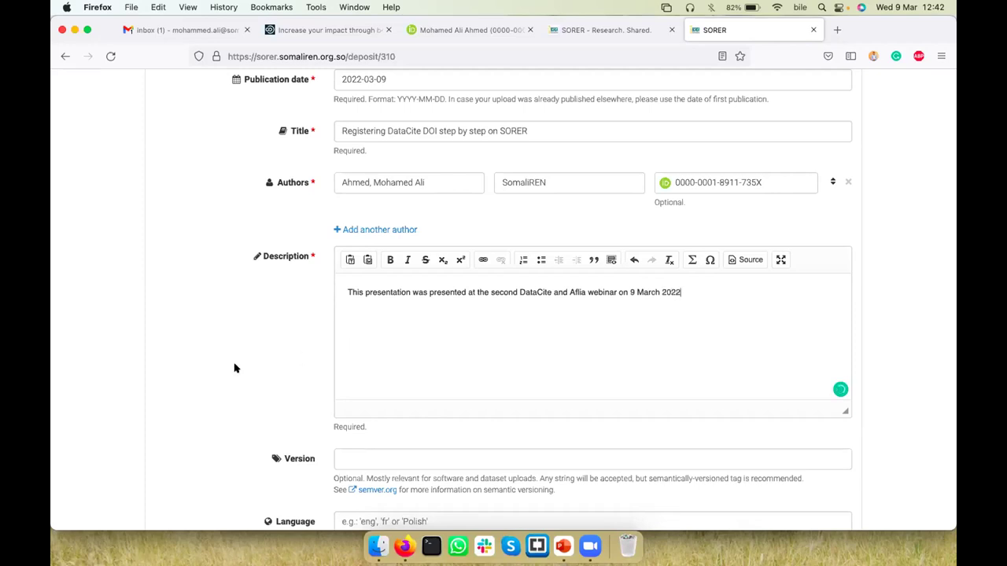
- Add four separate keywords to the upload: DOI, DataCite, Metadata and SomaliREN
scroll(224, 370, down, 5)
scroll(219, 371, down, 2)
click(387, 343)
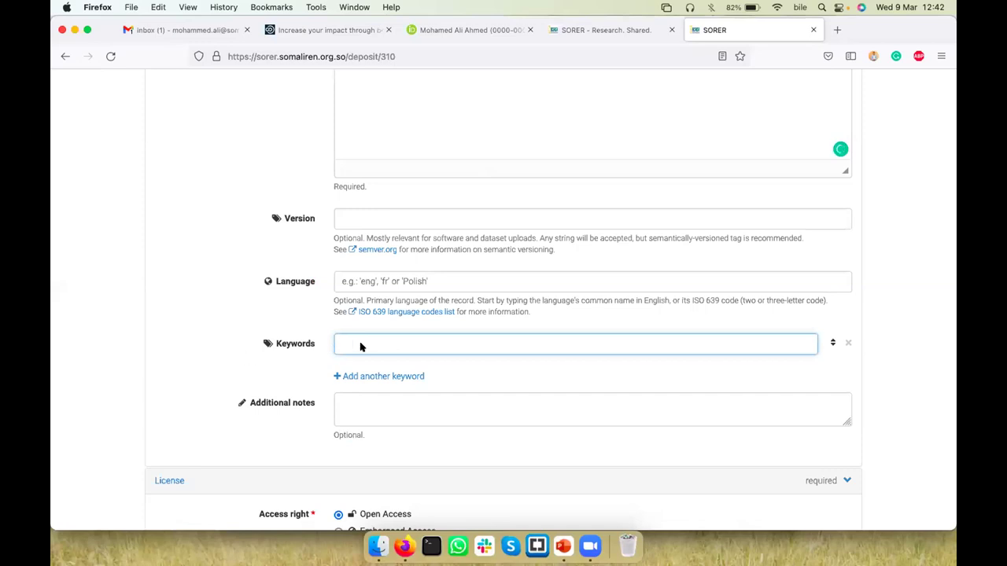
text(DOI)
click(382, 377)
click(369, 373)
text(DA)
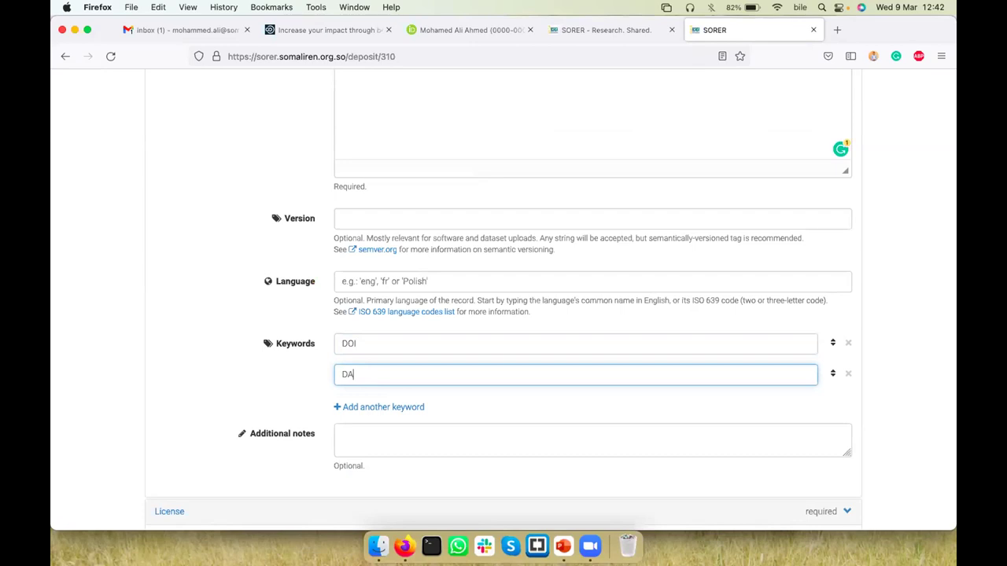
text(ataCite)
click(368, 407)
click(378, 403)
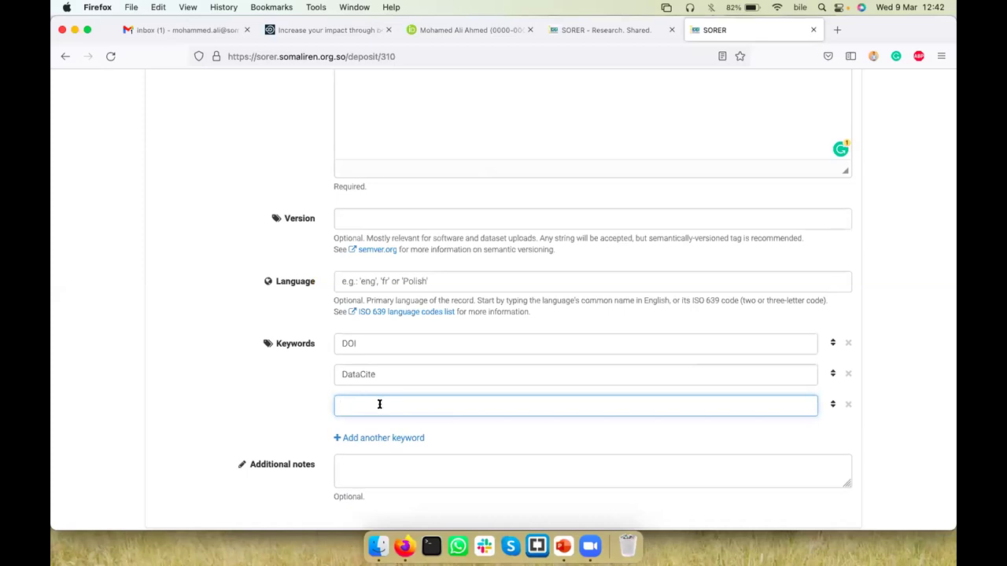
text(Metadata)
click(384, 437)
click(384, 434)
text(SomaliREN)
- Search the licenses for "Creative Commons" and set the license to Creative Commons Attribution-NonCommercial-ShareAlike
scroll(256, 449, down, 5)
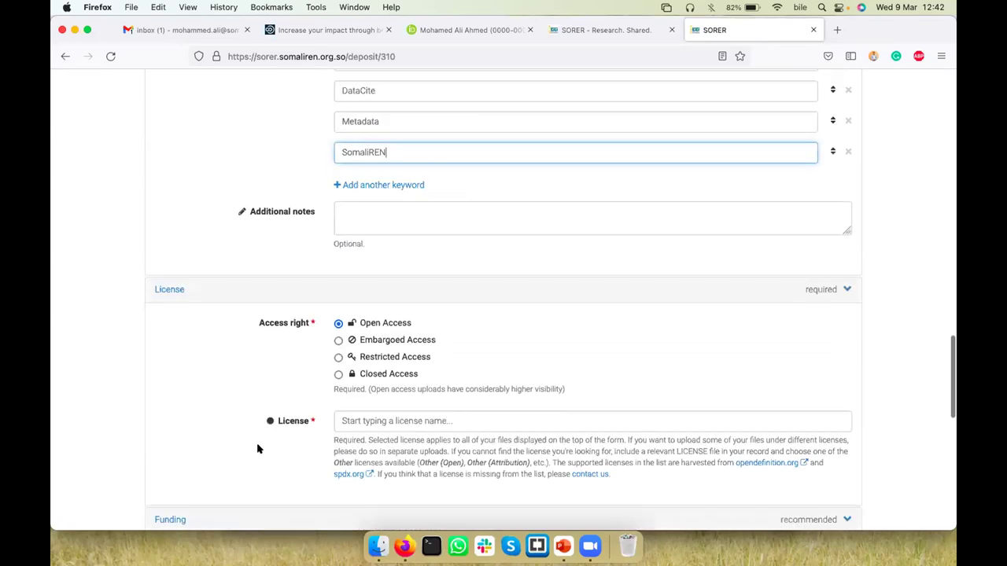
scroll(256, 449, down, 3)
click(393, 293)
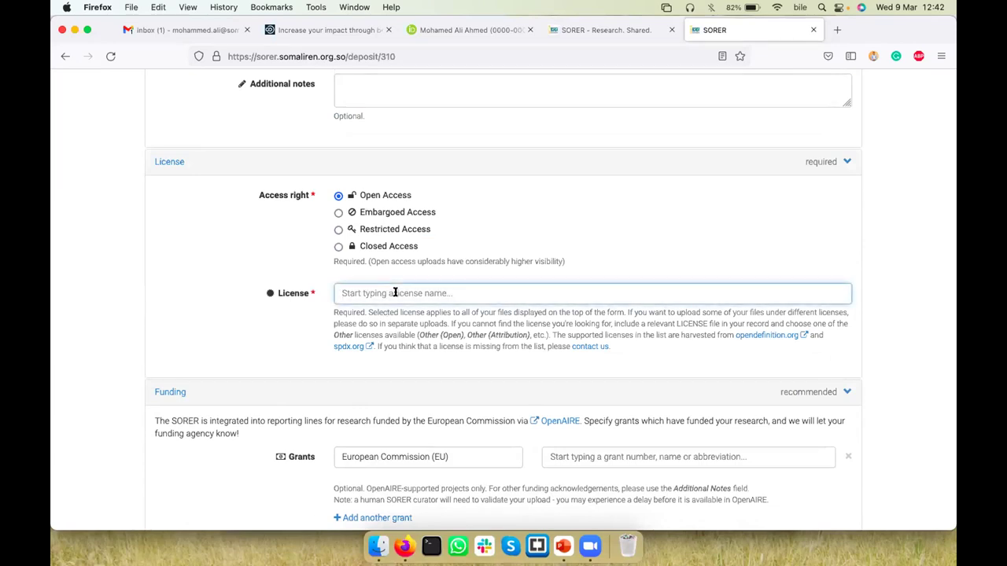
text(Creative Commons)
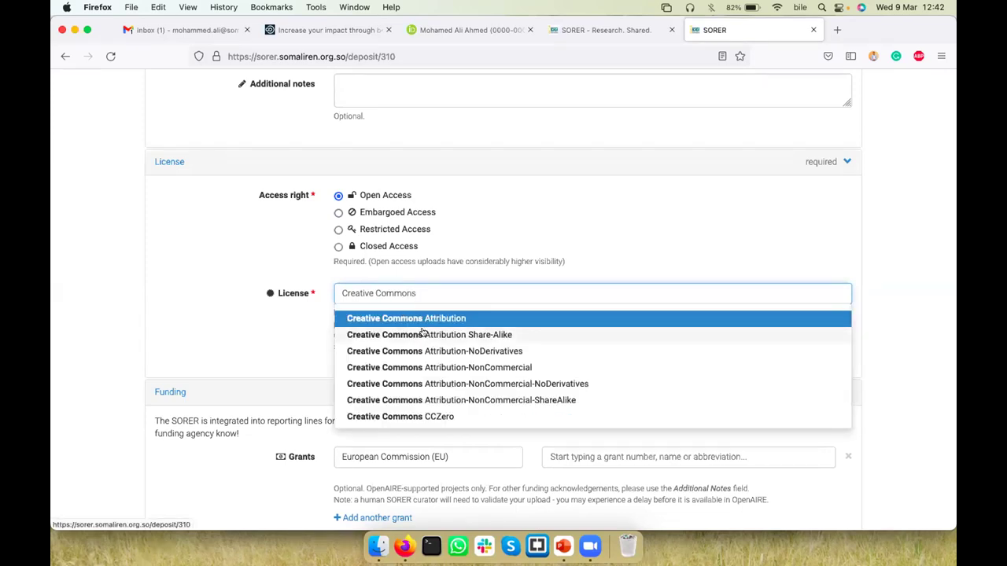
click(435, 368)
click(537, 290)
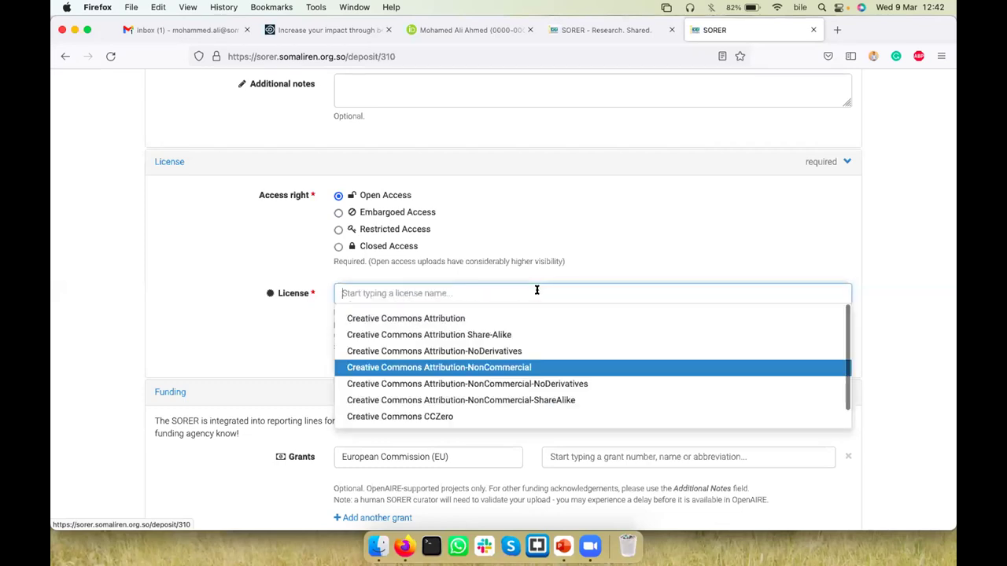
click(486, 400)
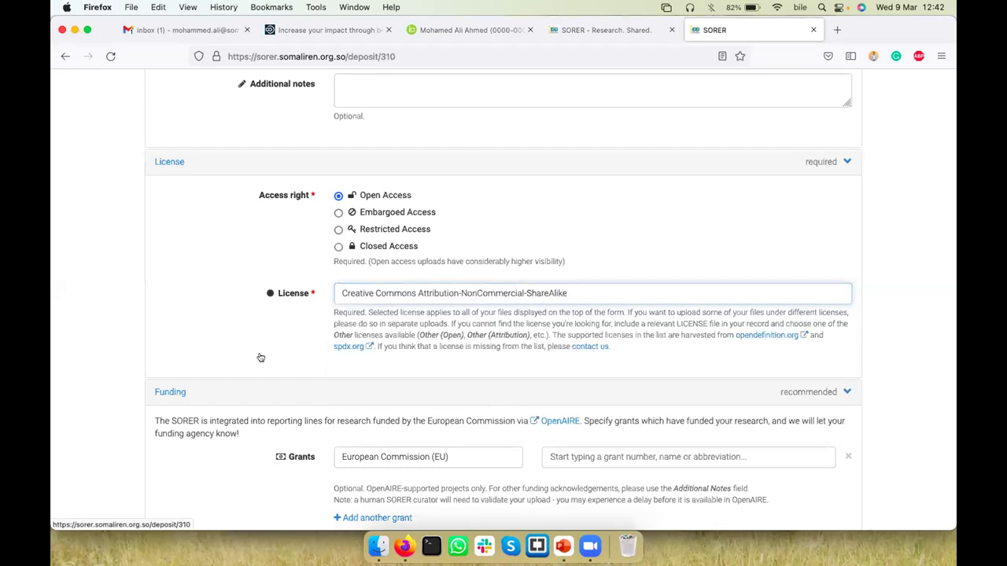
scroll(225, 363, down, 4)
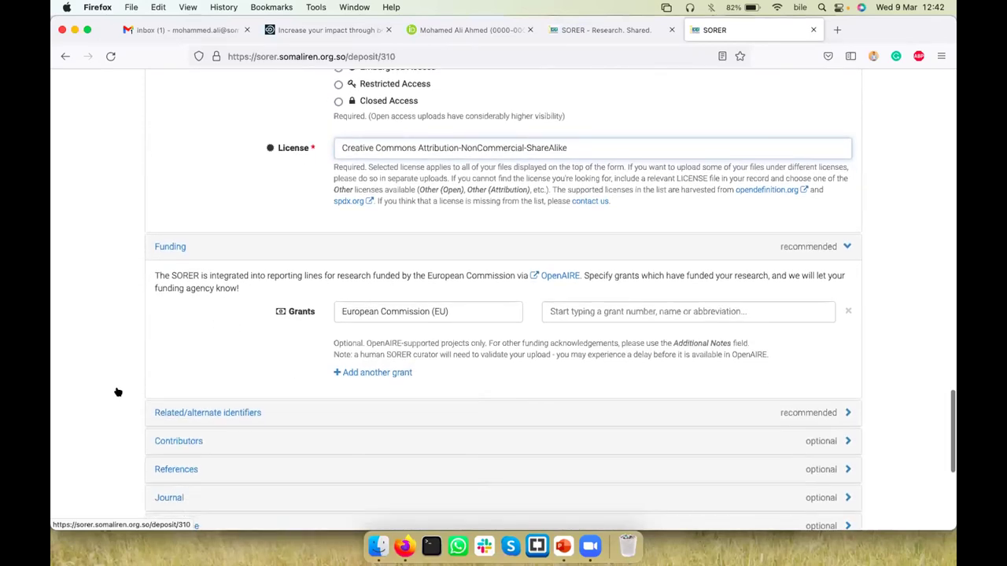
scroll(107, 392, down, 1)
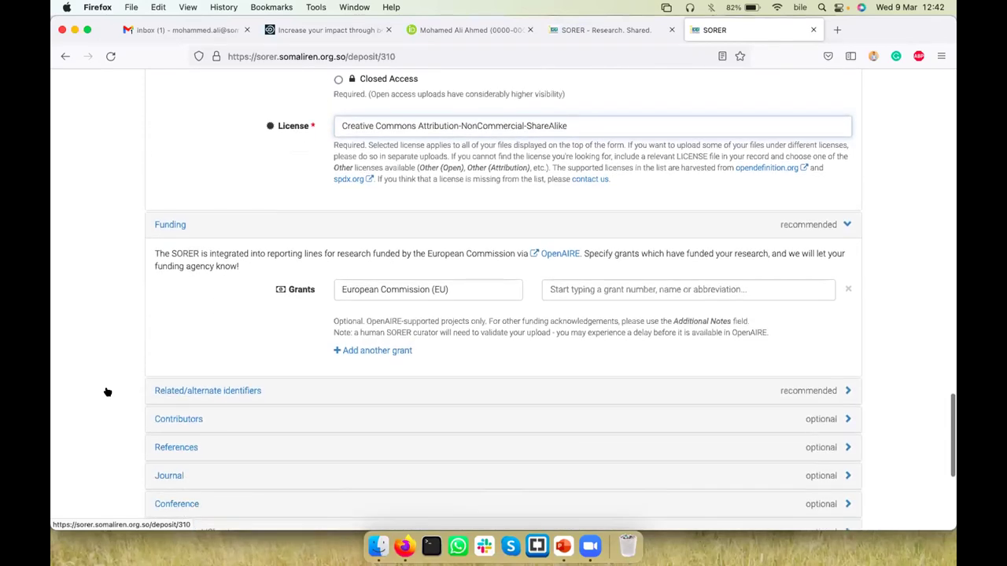
- Expand the optional Conference section to review its fields, and save the upload
scroll(107, 392, down, 4)
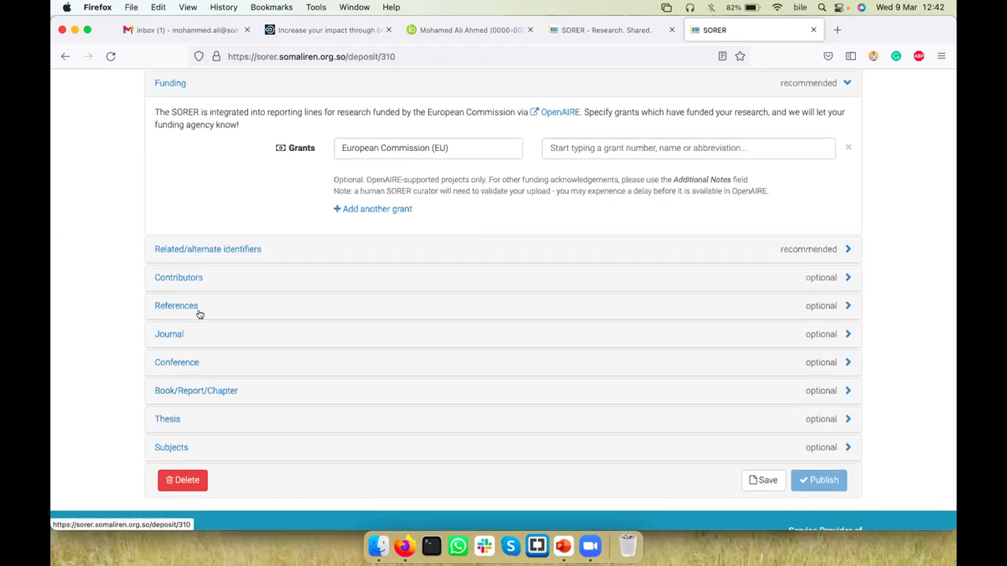
click(192, 361)
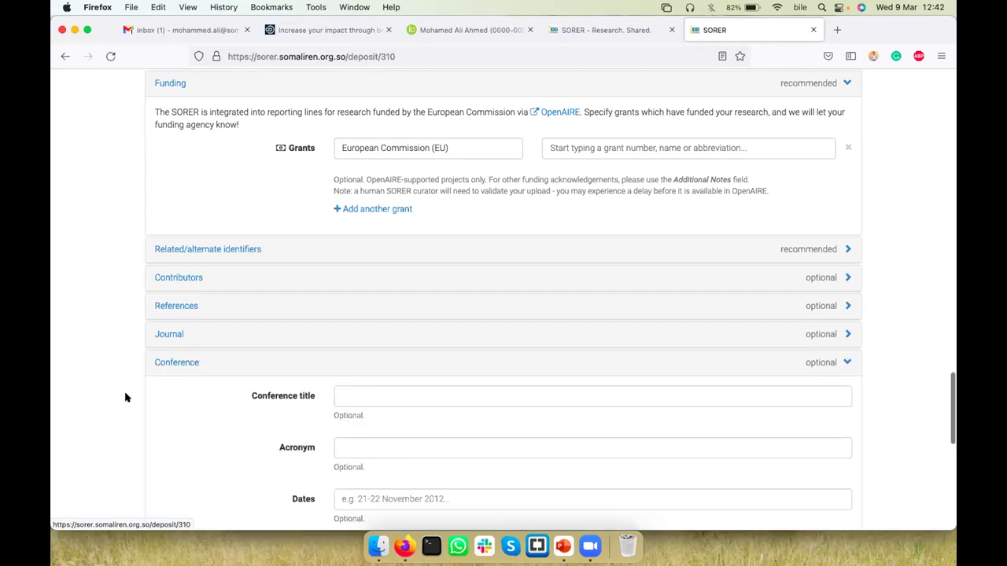
scroll(125, 397, down, 2)
scroll(124, 397, down, 7)
scroll(124, 397, down, 2)
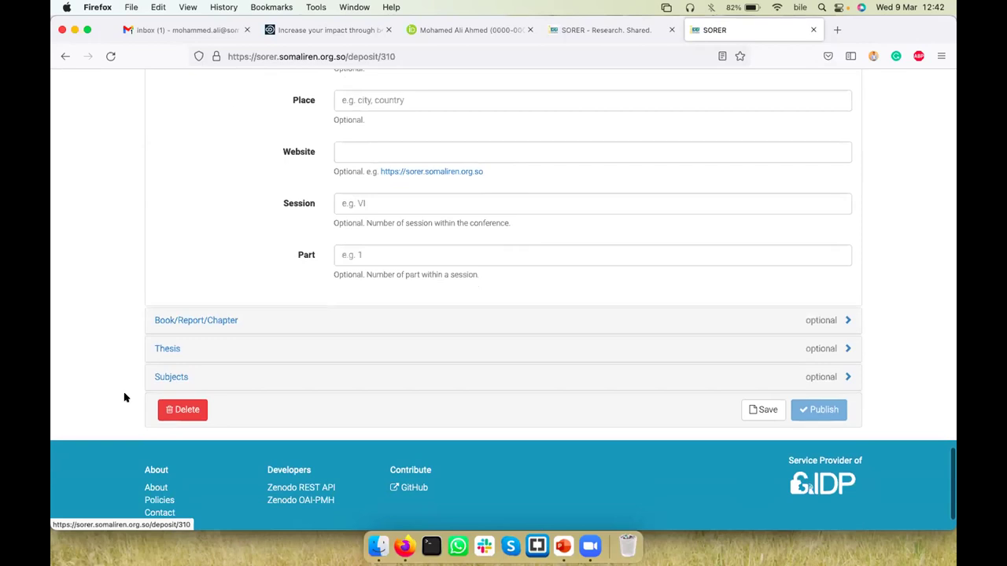
click(762, 409)
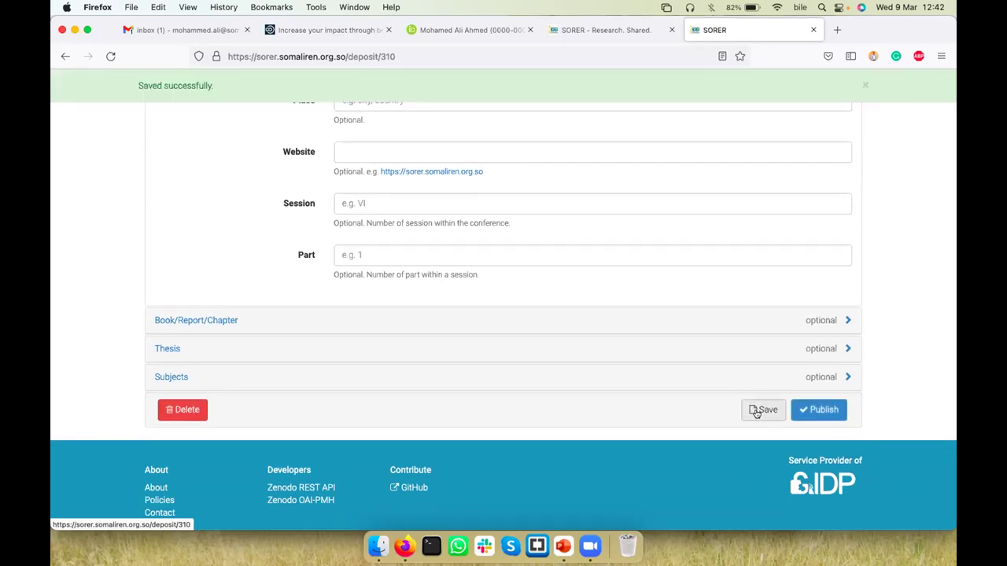
- Publish the saved upload, accepting the warning about file changes, and view the DOI on the published record
click(813, 411)
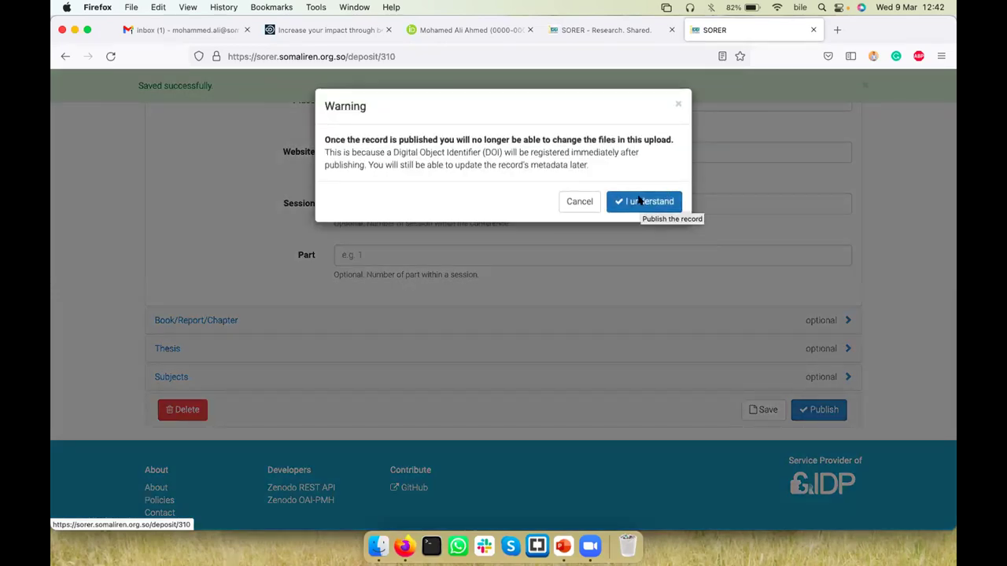
click(638, 201)
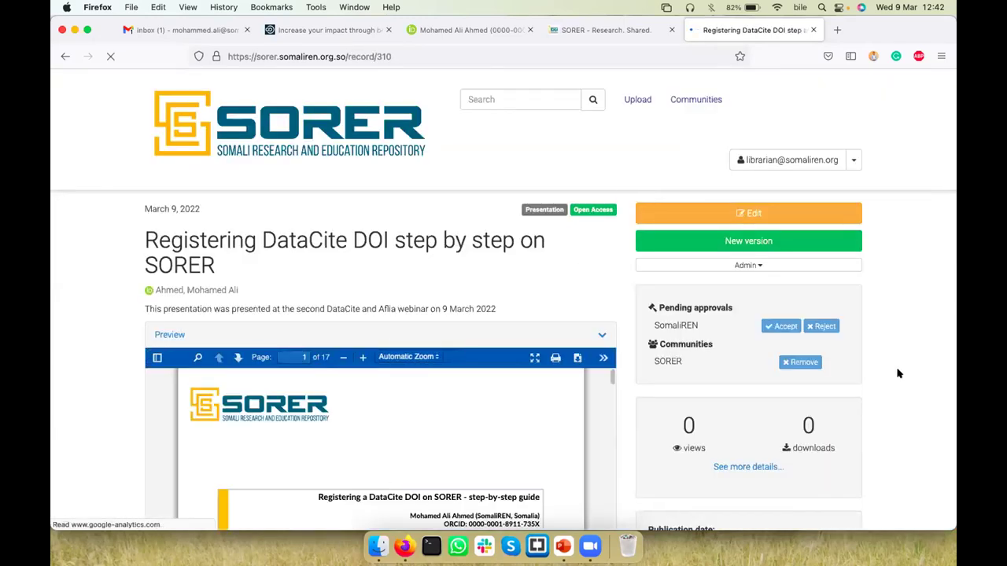
scroll(899, 370, down, 5)
scroll(839, 352, up, 3)
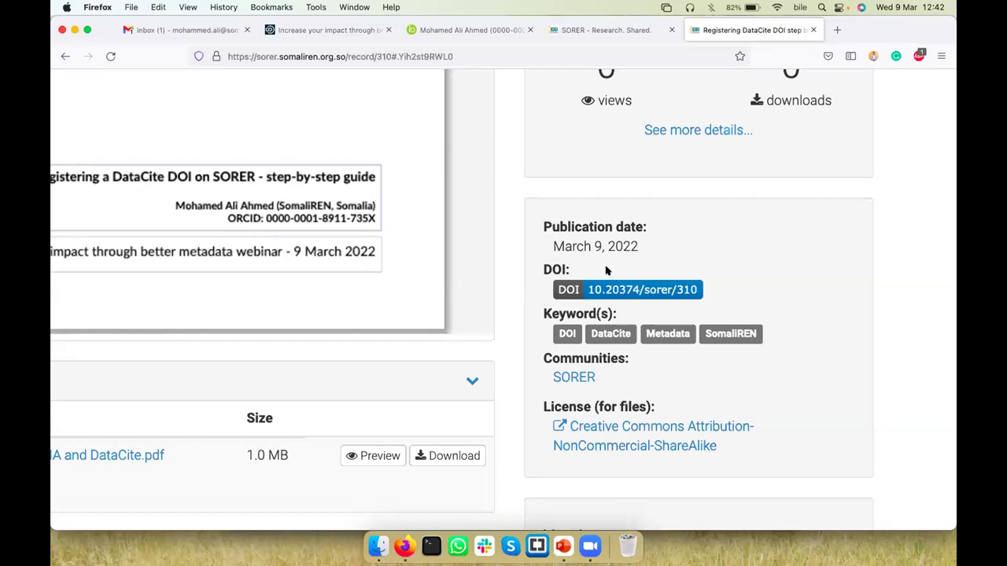
click(837, 30)
text(doi.o)
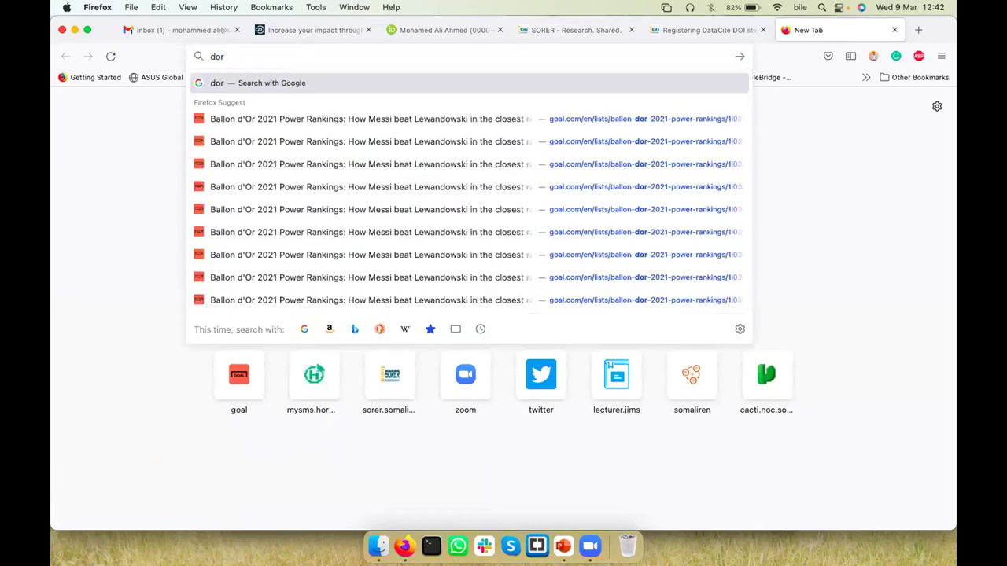
text(rg/)
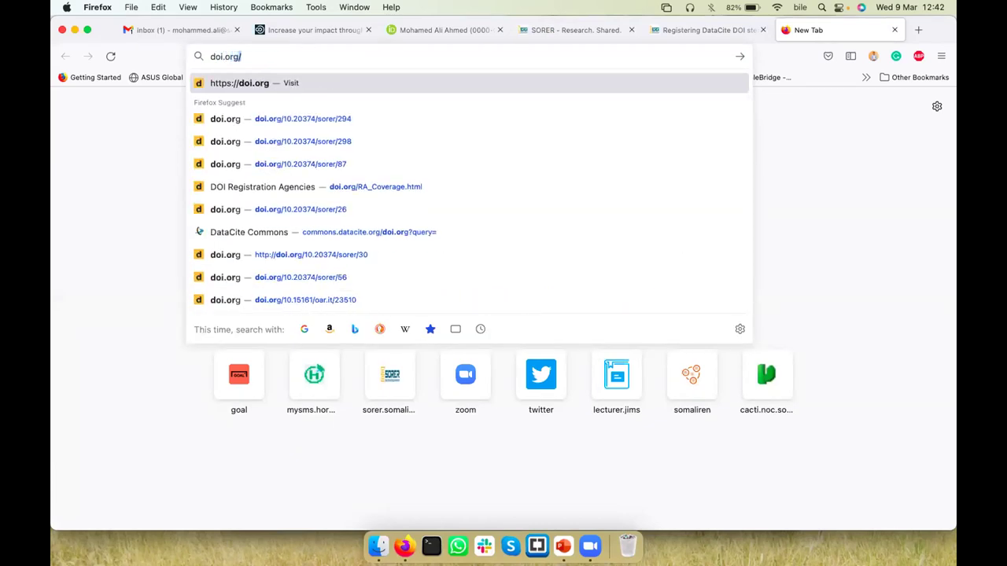
key(Down)
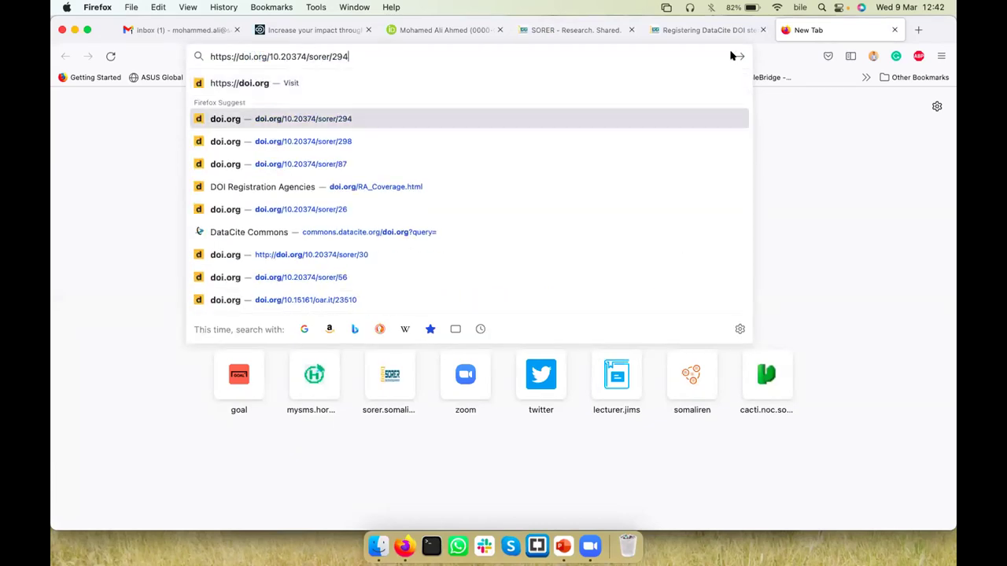
click(718, 30)
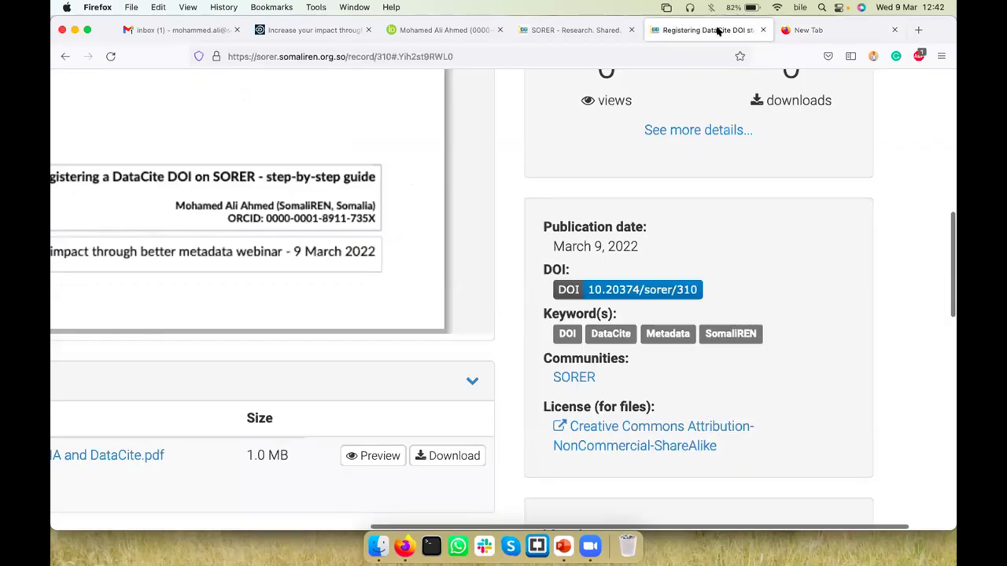
click(809, 30)
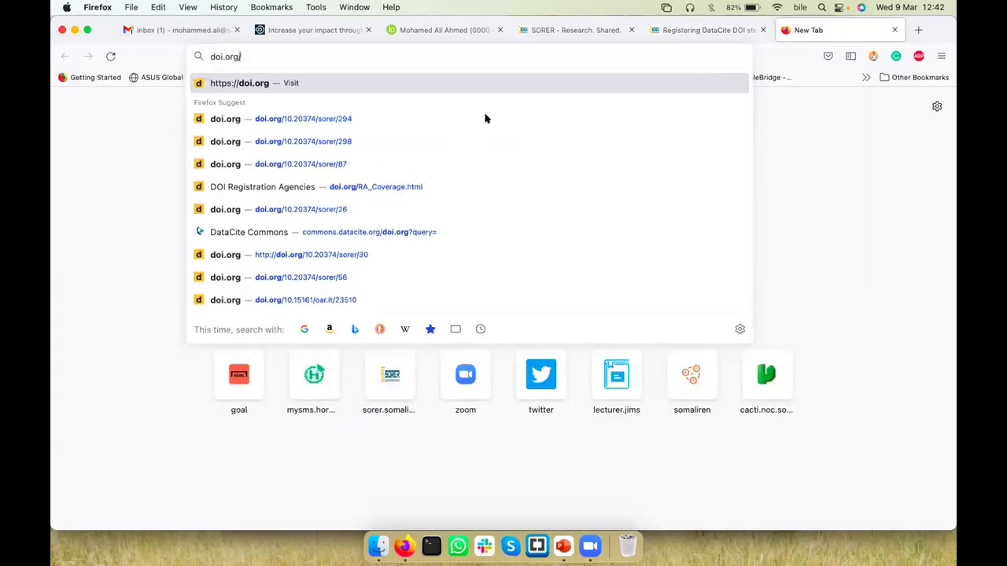
key(Down)
key(Return)
click(455, 53)
key(BackSpace)
key(BackSpace)
key(BackSpace)
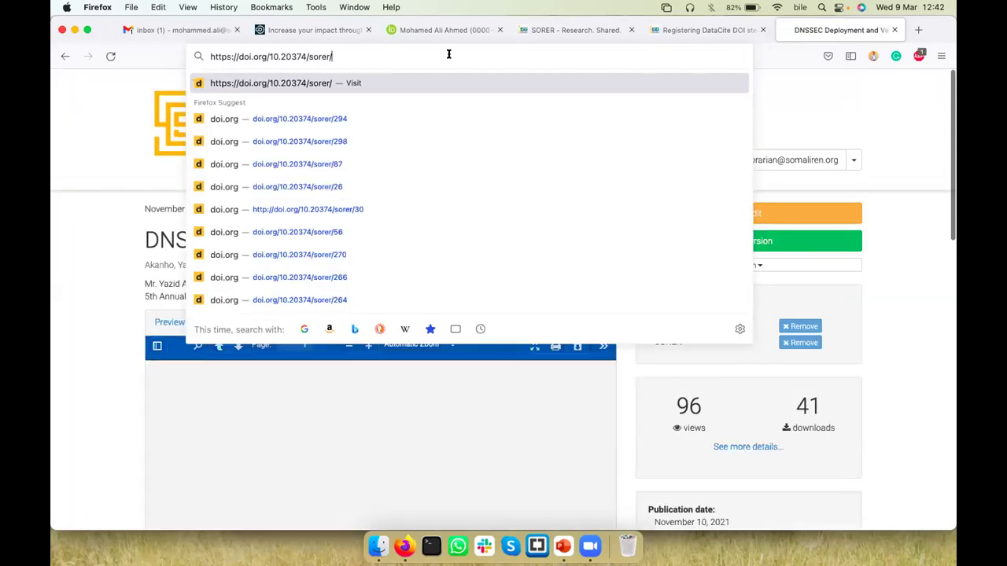
text(310)
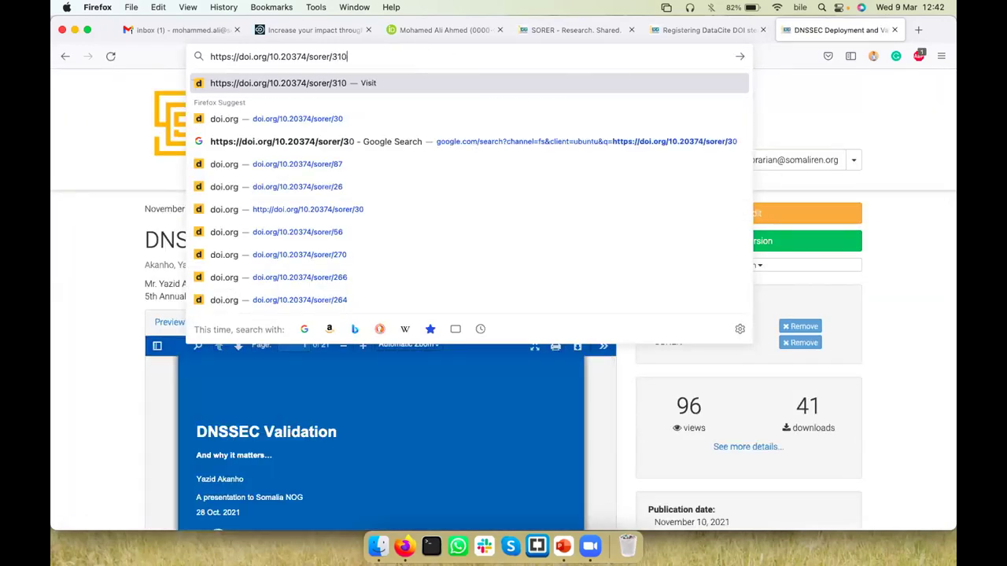
key(Return)
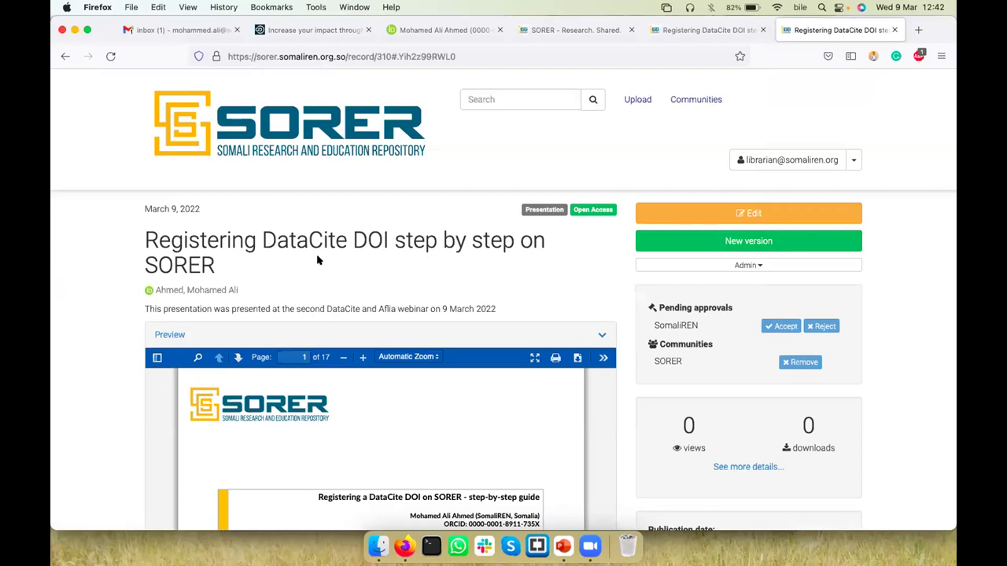
scroll(76, 347, down, 5)
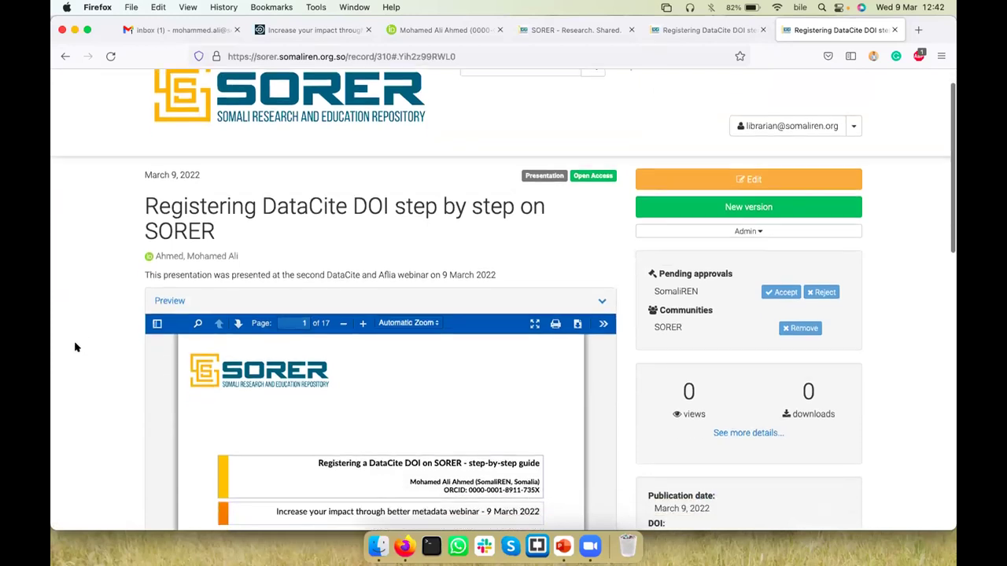
scroll(76, 347, down, 3)
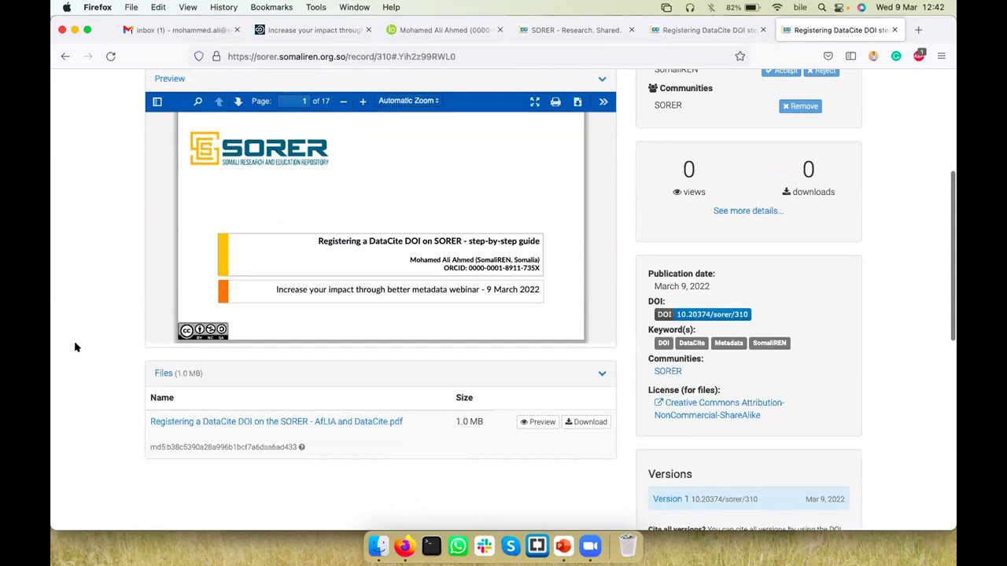
scroll(76, 347, down, 2)
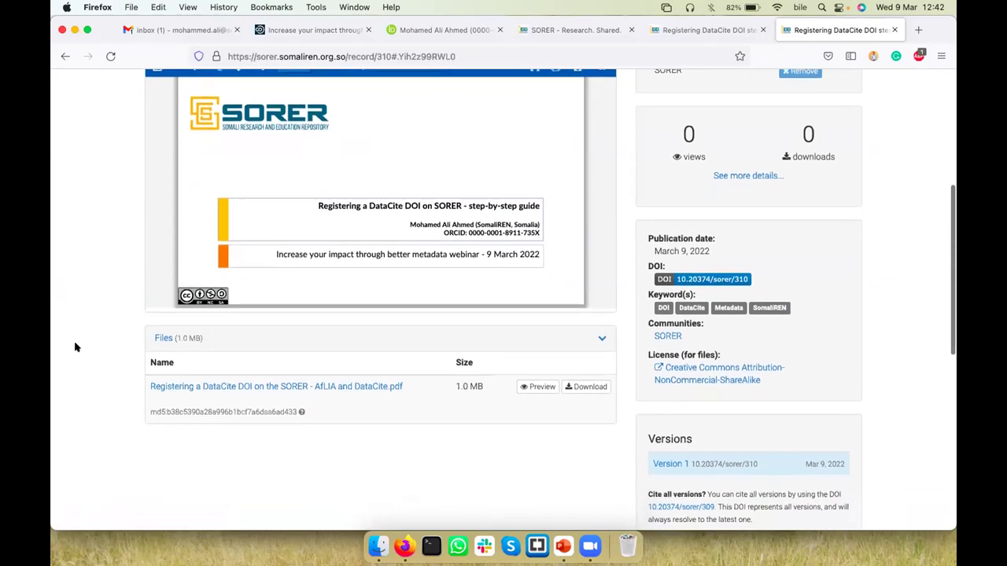